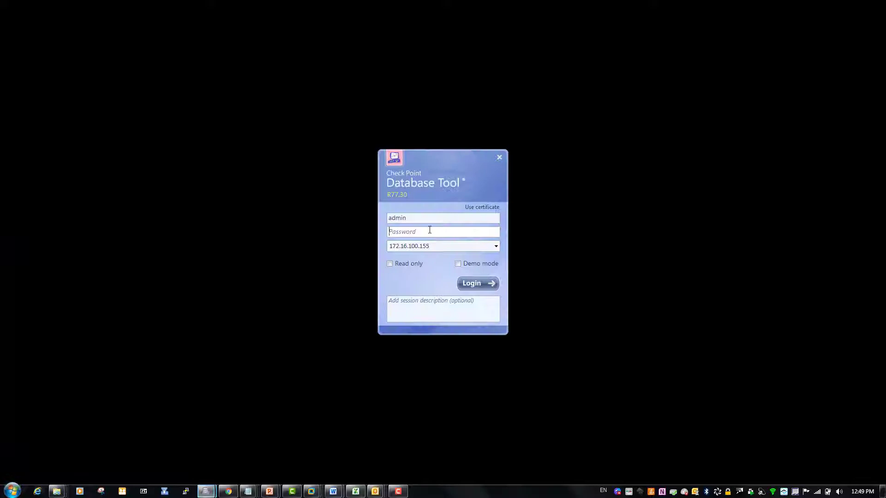
Step: Log in to the management database with the account password
type("••")
type("••••")
key("Return")
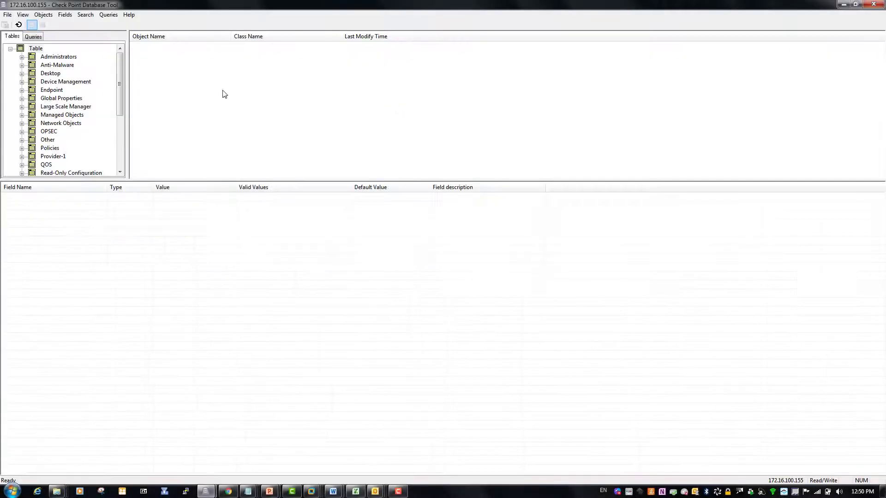
Step: Open the mobile_profiles table under Other and list Default_Profile's fields down to future_compatibility_fields
left_click_drag(119, 72, 120, 111)
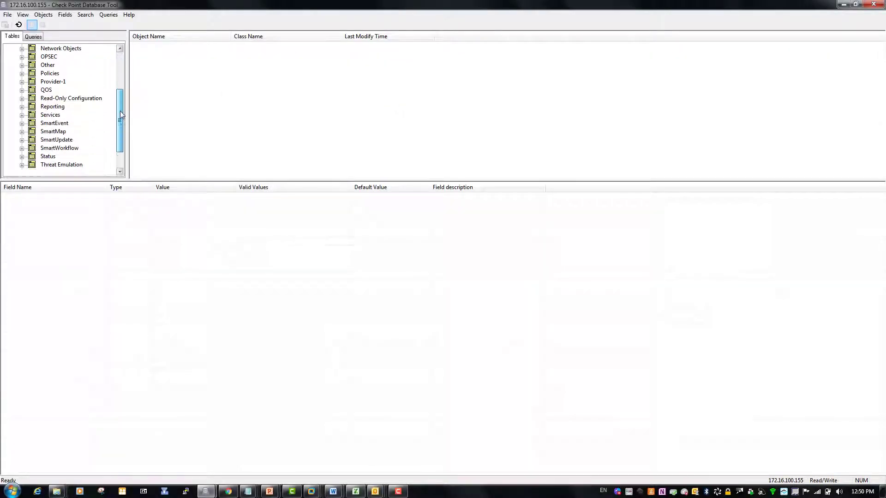
double_click(33, 63)
left_click_drag(120, 68, 120, 106)
left_click(64, 106)
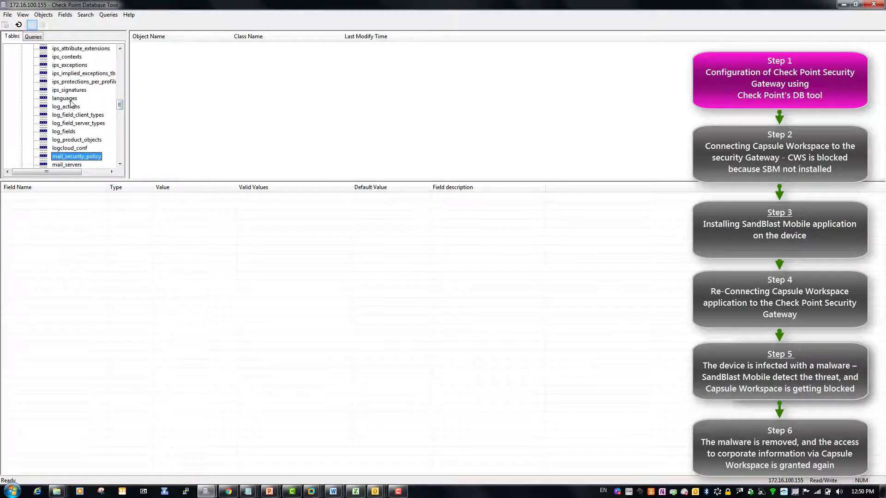
left_click(83, 156)
scroll(115, 156, "down", 4)
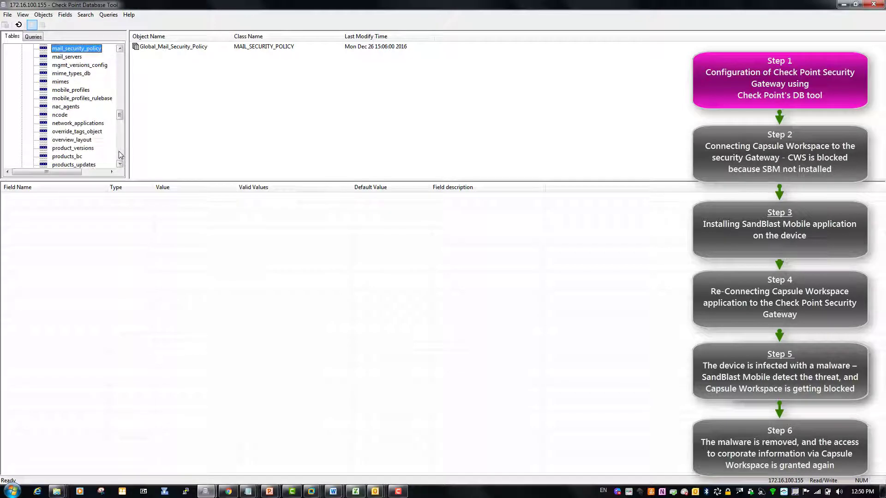
left_click(74, 90)
left_click(152, 46)
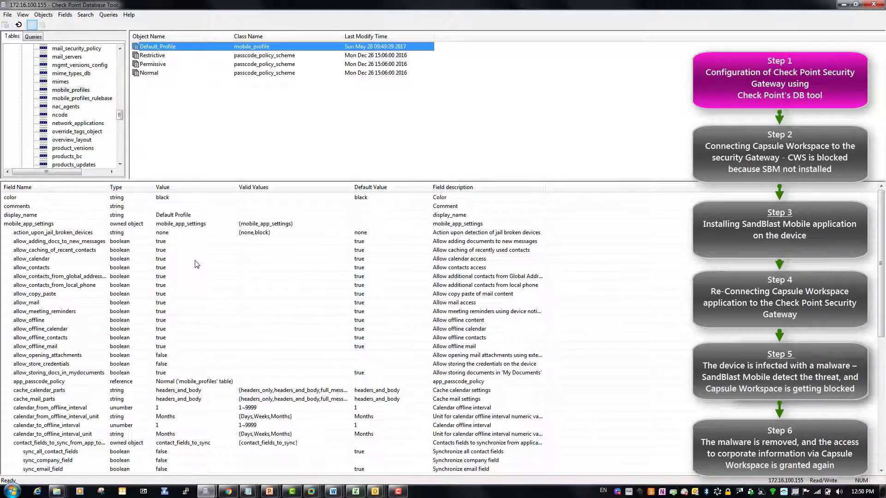
left_click(79, 298)
scroll(81, 297, "down", 9)
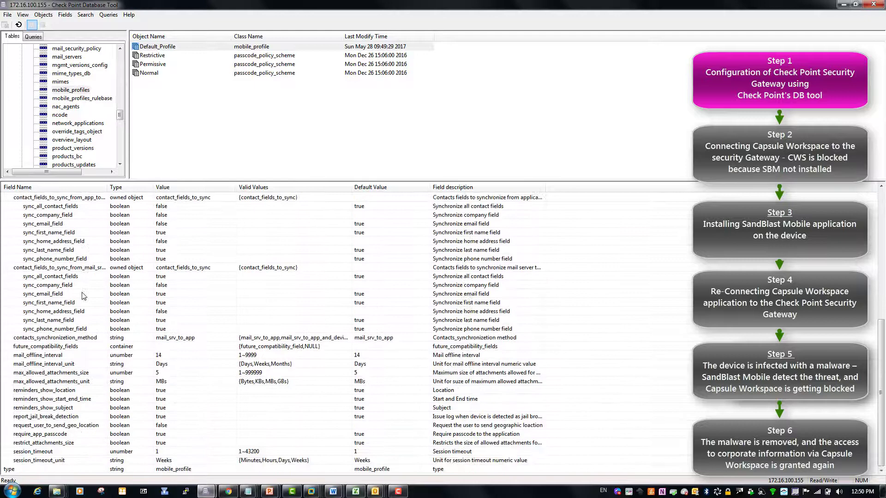
left_click(72, 349)
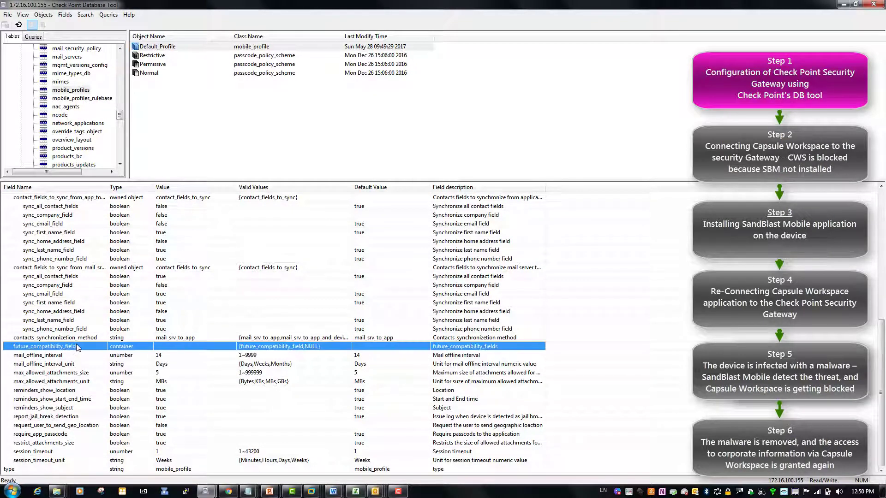
Step: Add an owned object named protect_policy_enabled to future_compatibility_fields, copying the name from the guide
double_click(77, 347)
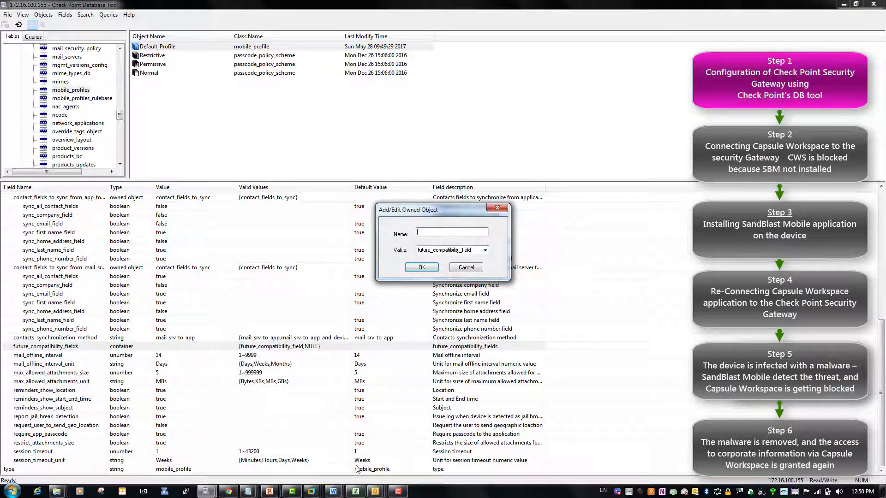
left_click(334, 491)
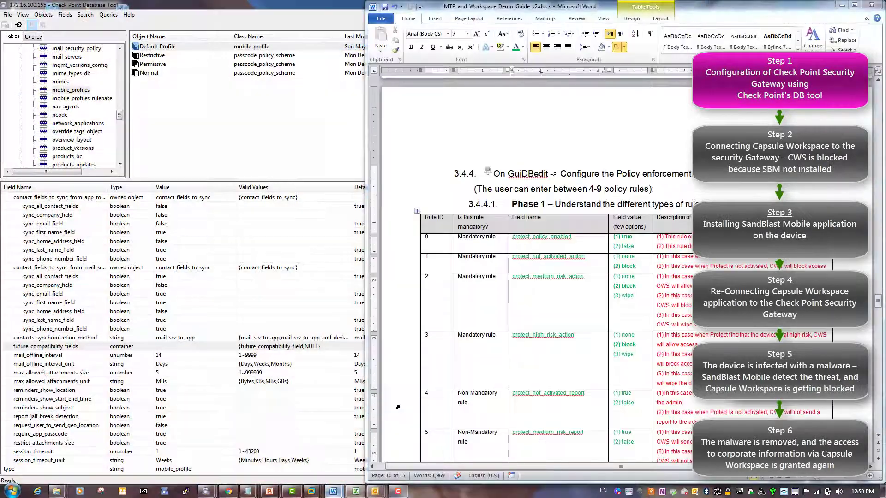
left_click(425, 202)
left_click_drag(429, 216, 211, 216)
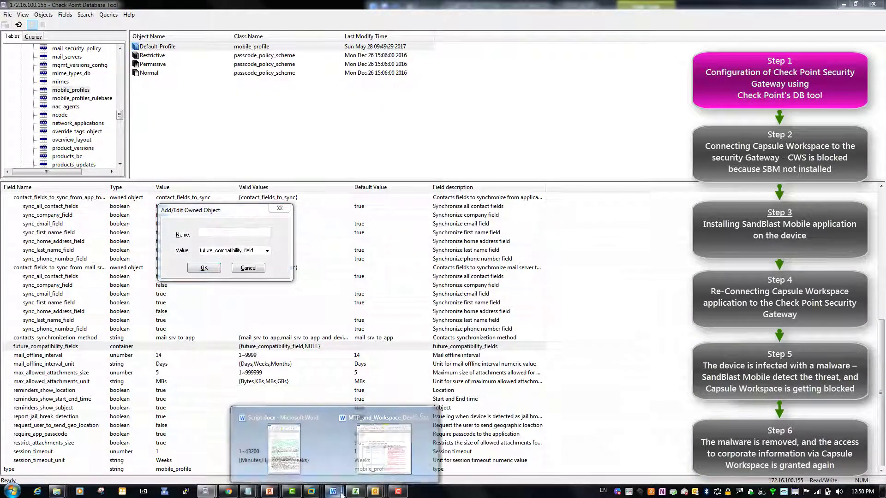
left_click(387, 443)
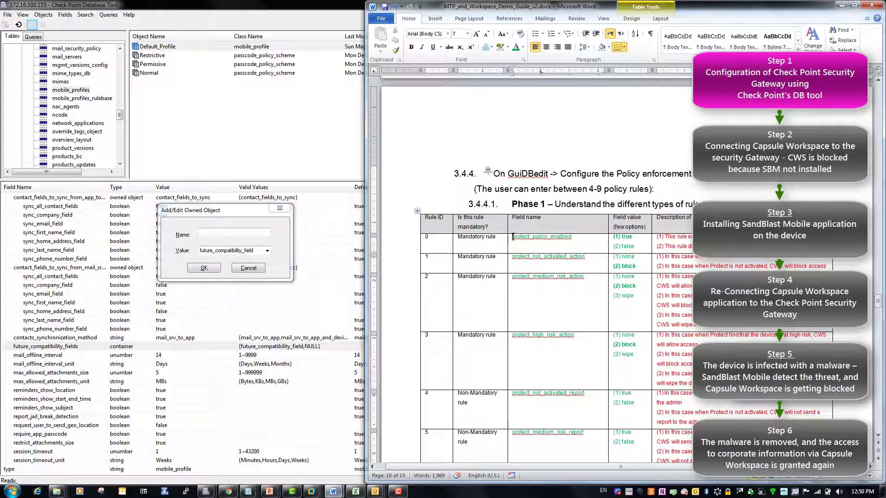
left_click_drag(513, 237, 572, 237)
key("ctrl+c")
left_click(261, 245)
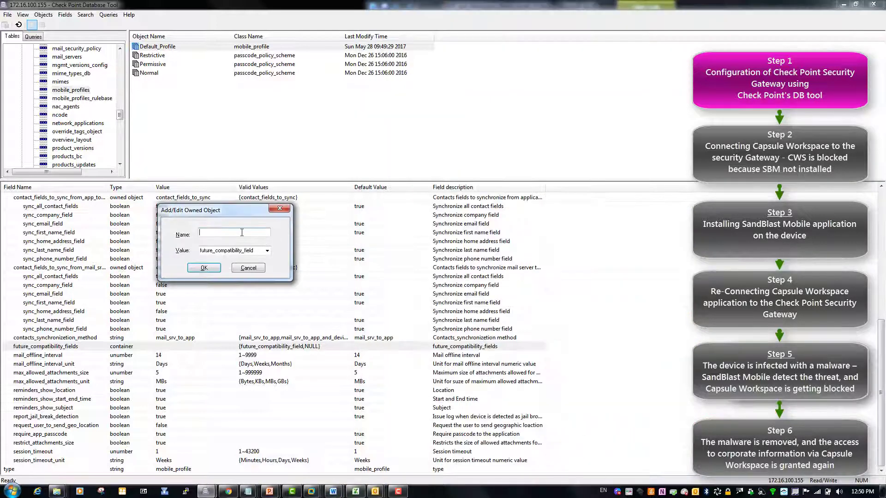
left_click(241, 233)
key("ctrl+v")
left_click(204, 268)
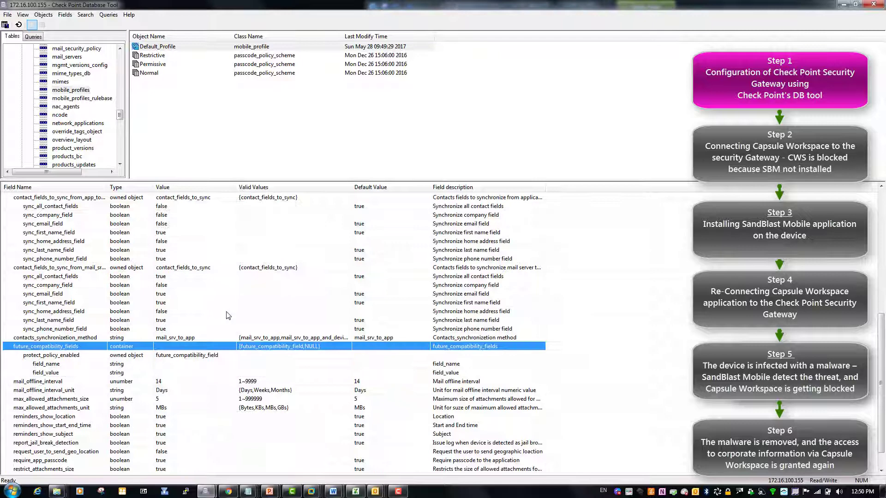
Step: Set the new entry's field_name to protect_policy_enabled and its field_value to true
double_click(192, 364)
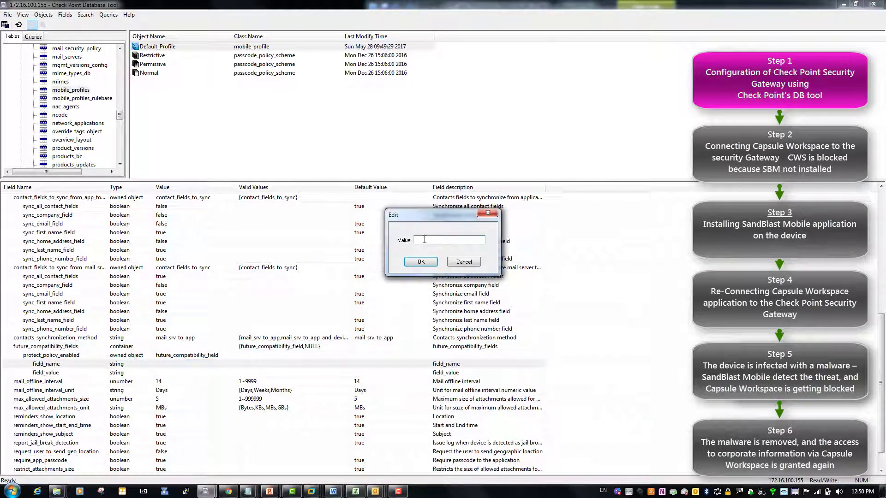
key("ctrl+v")
key("Return")
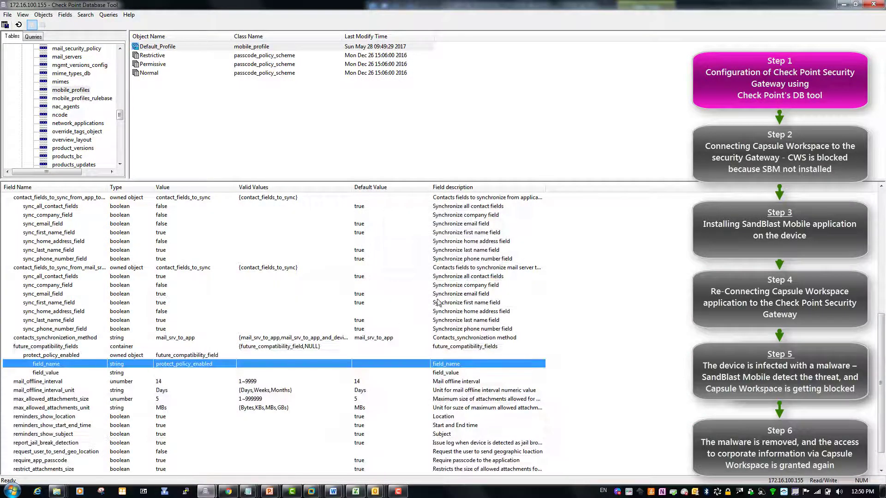
key("alt+Tab")
left_click(627, 236)
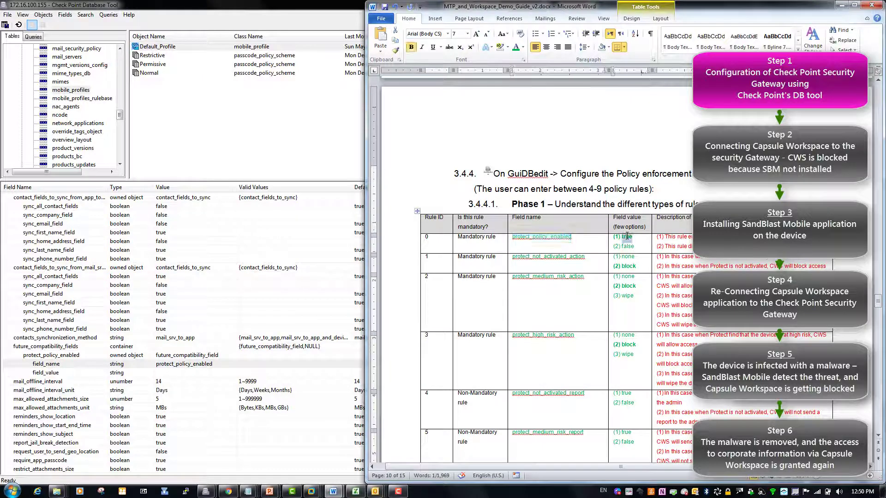
key("ctrl+c")
key("alt+Tab")
double_click(196, 373)
key("ctrl+v")
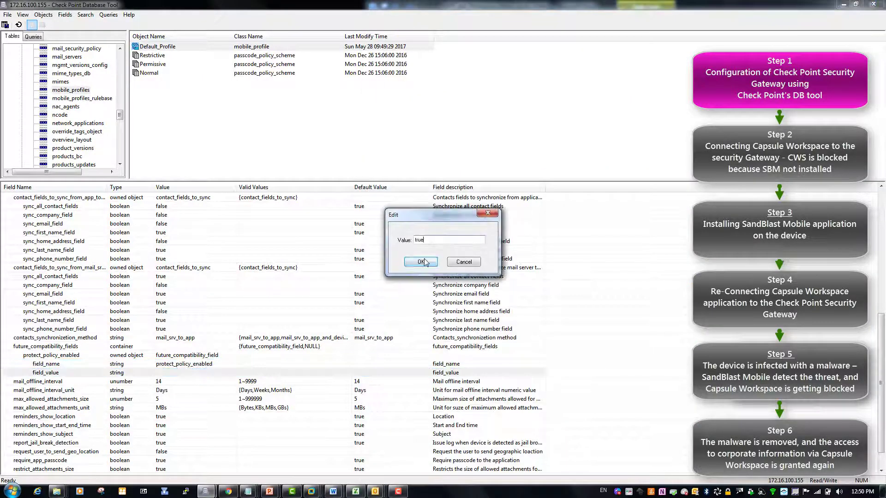
left_click(421, 262)
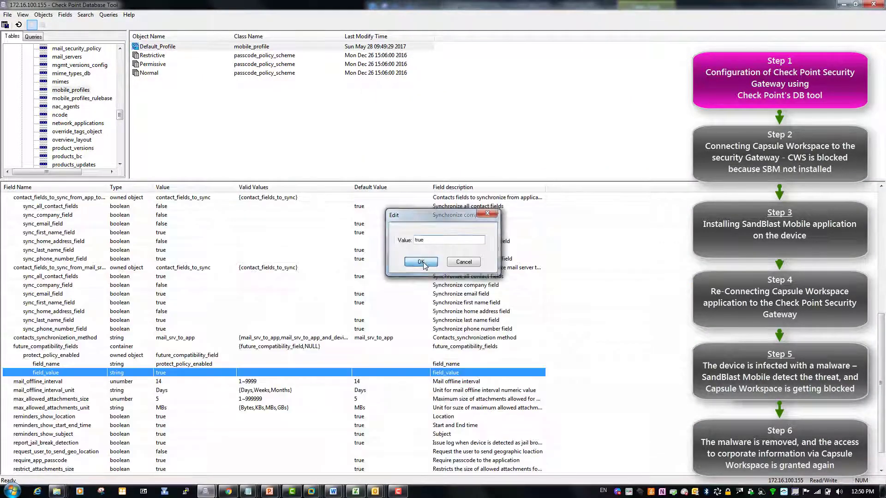
left_click(69, 358)
Step: Add a protect_not_activated_action owned object with field_name protect_not_activated_action
double_click(69, 347)
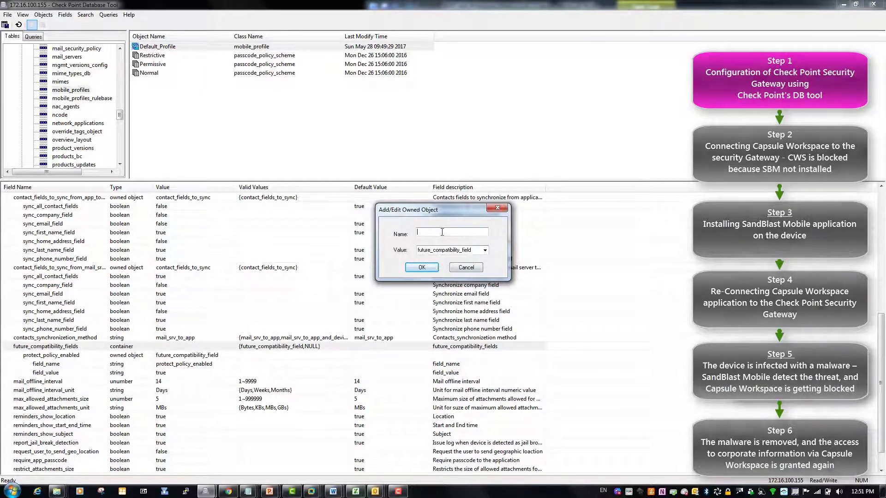
key("alt+Tab")
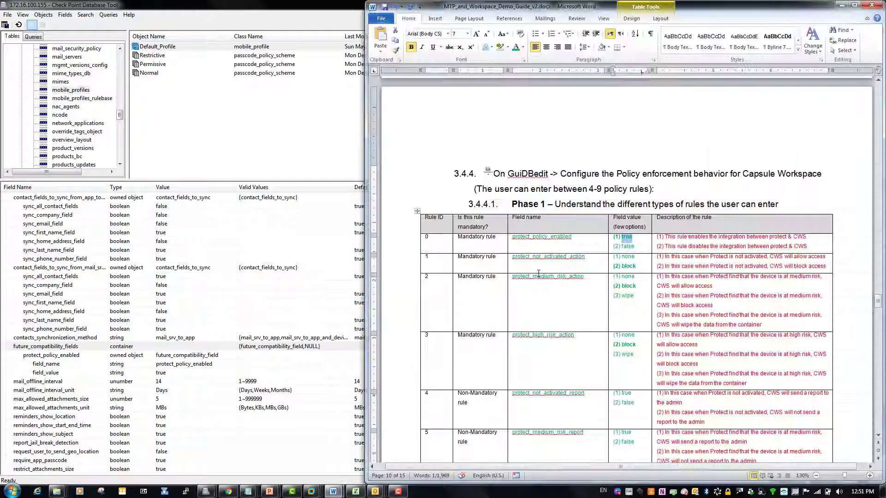
left_click_drag(513, 259, 585, 259)
key("ctrl+c")
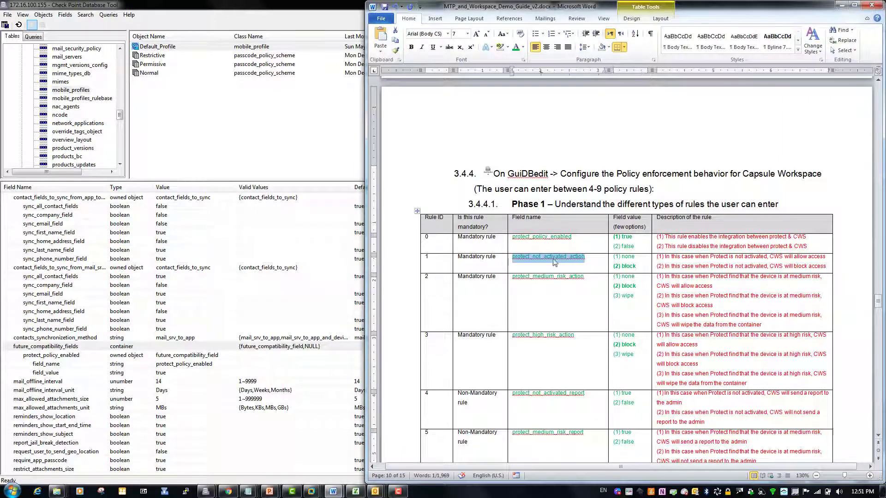
key("alt+Tab")
key("ctrl+v")
left_click(422, 267)
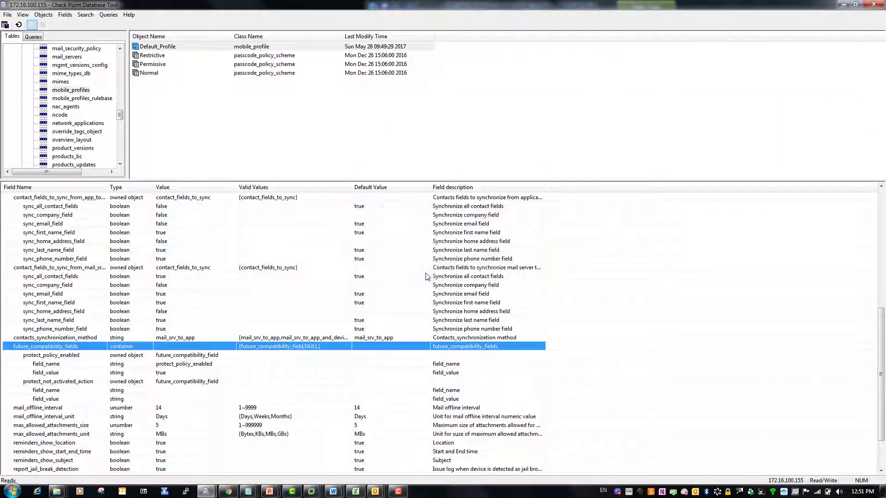
left_click(181, 391)
double_click(180, 391)
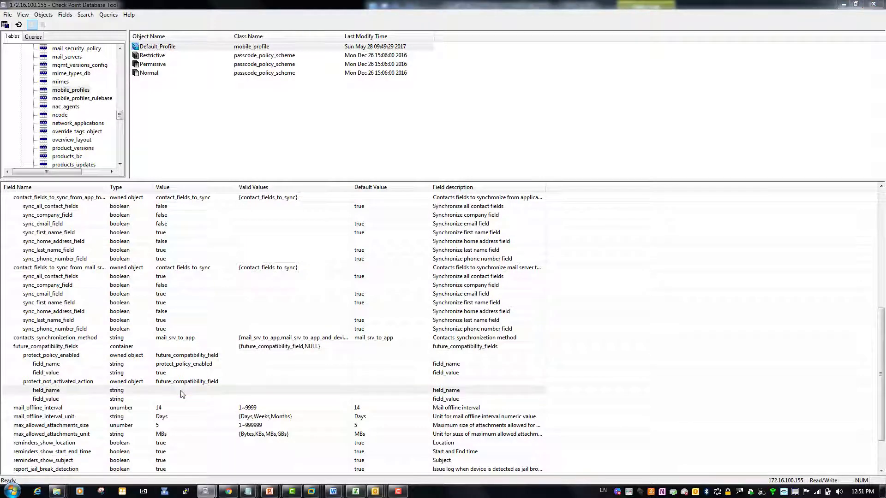
key("ctrl+v")
left_click(421, 265)
Step: Set the field_value of protect_not_activated_action and the next entry to block
key("alt+Tab")
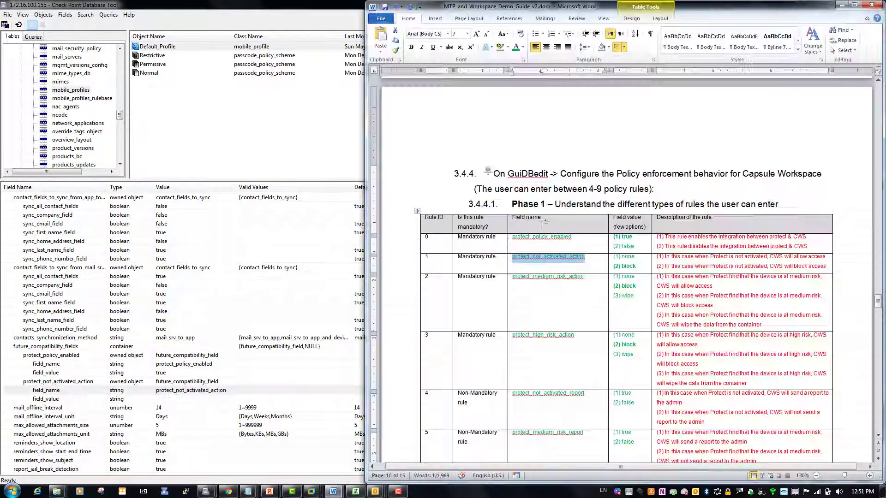
double_click(627, 266)
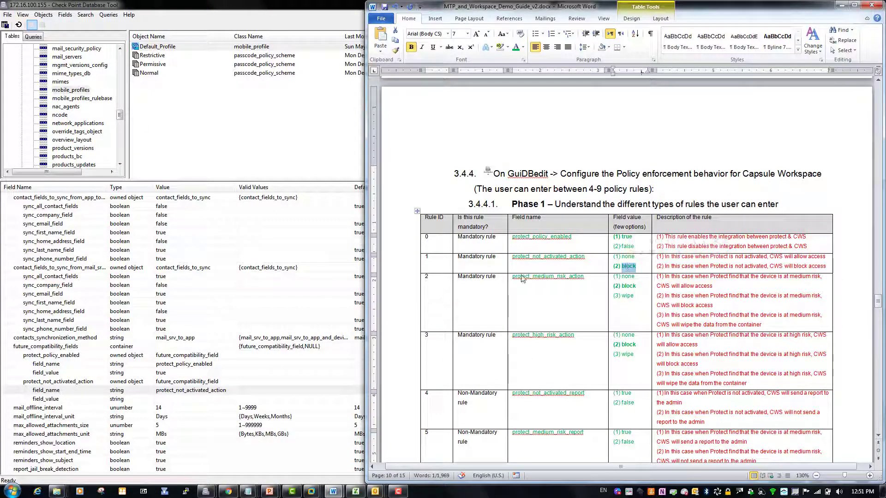
left_click(191, 399)
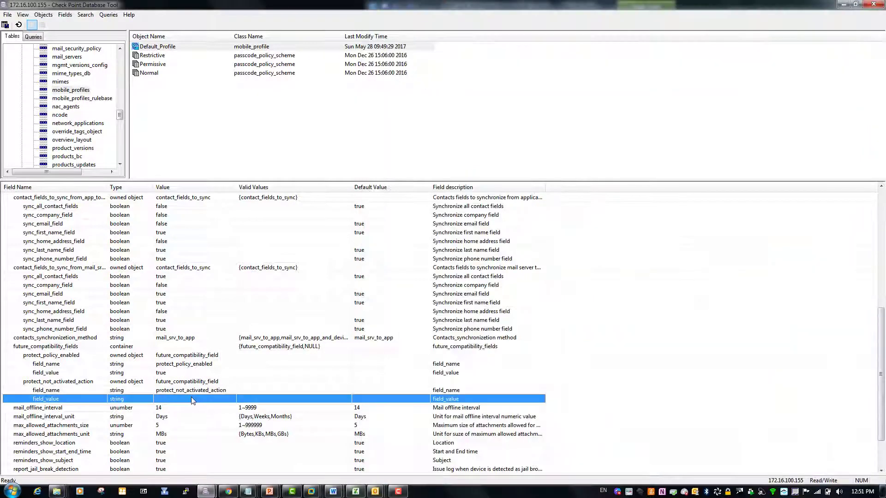
double_click(191, 399)
key("ctrl+v")
left_click(413, 261)
left_click(170, 453)
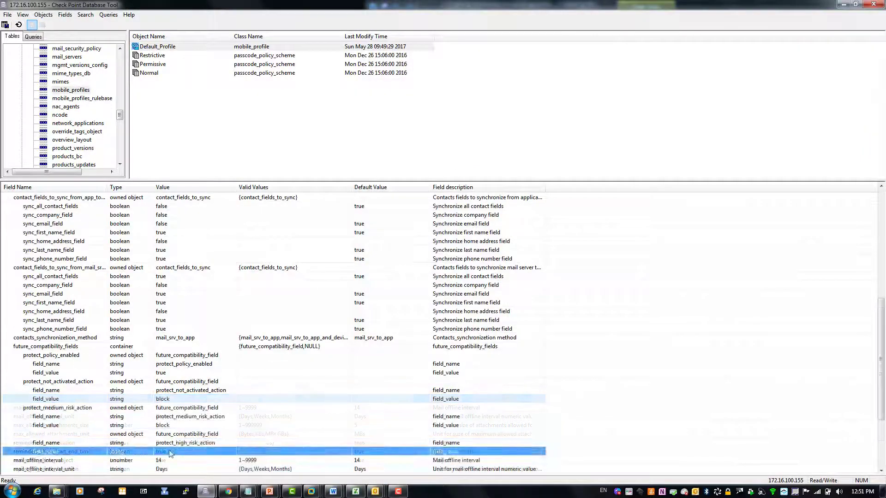
double_click(170, 452)
key("ctrl+v")
left_click(421, 261)
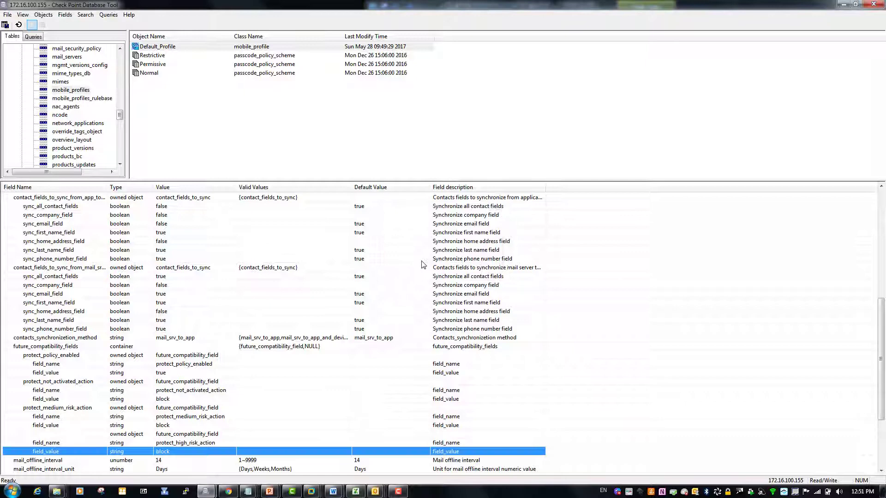
Step: Save all Database Tool changes with File > Save All and launch SmartDashboard
left_click(7, 14)
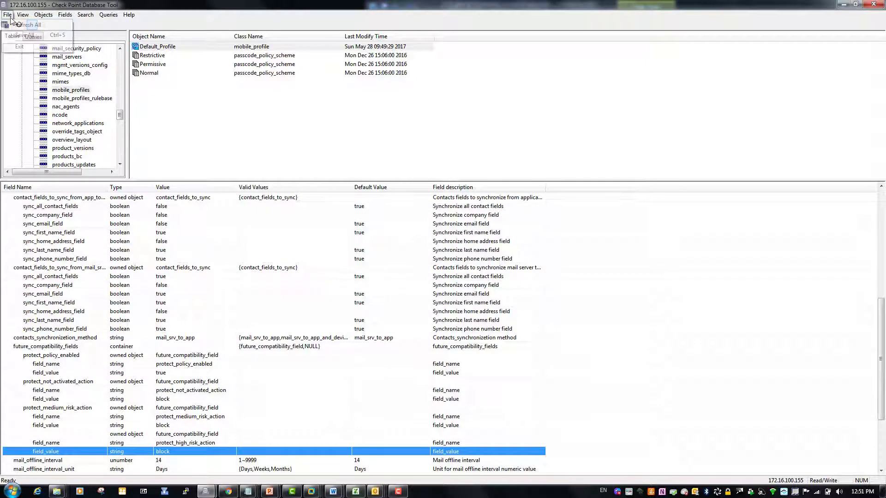
left_click(25, 37)
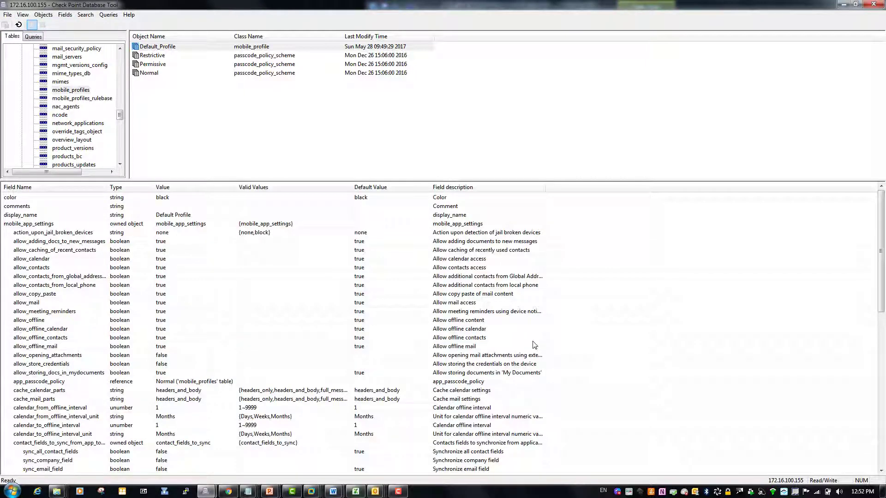
scroll(356, 352, "down", 11)
key("super")
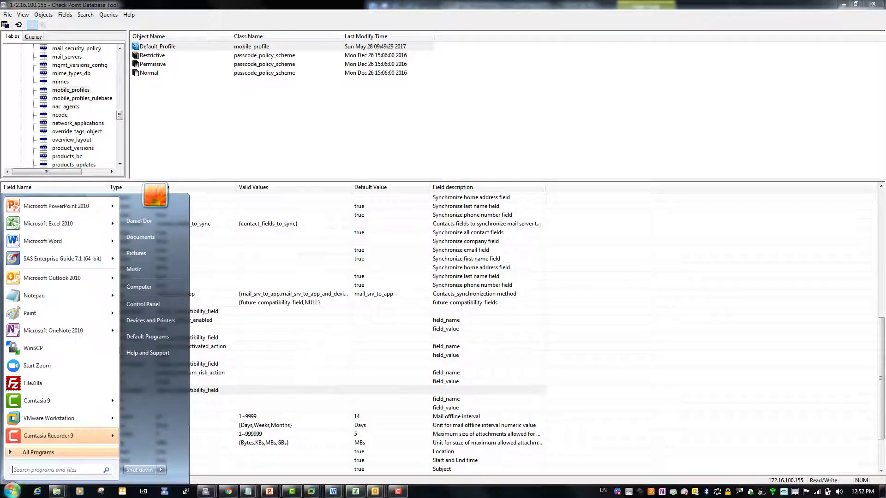
left_click(165, 492)
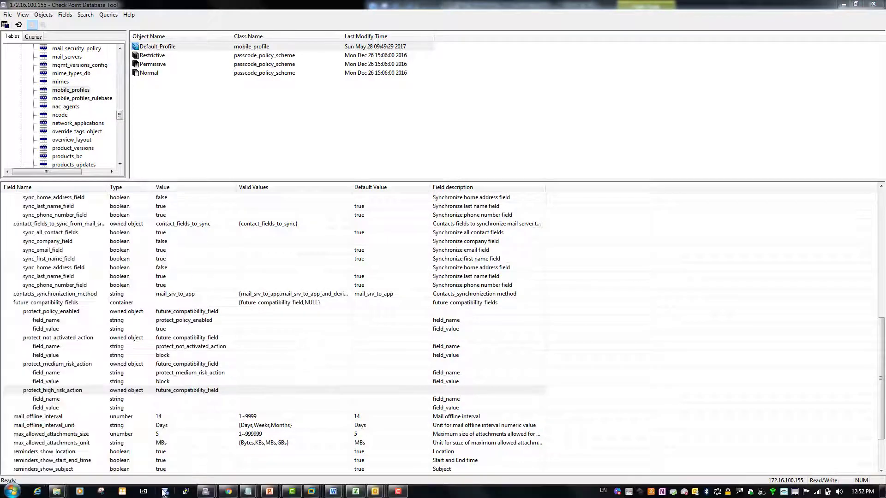
Step: Close Database Tool saving changes, log in to SmartDashboard, and install the policy on Comp2-Gateway
left_click(875, 5)
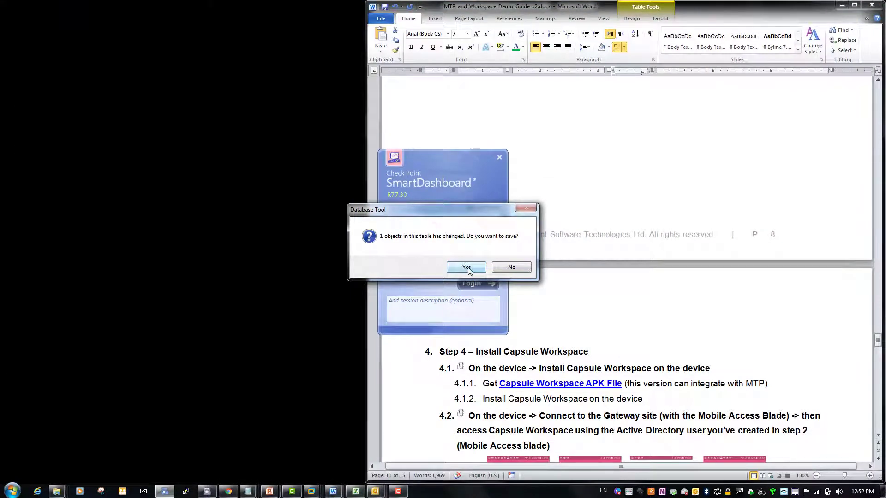
left_click(466, 268)
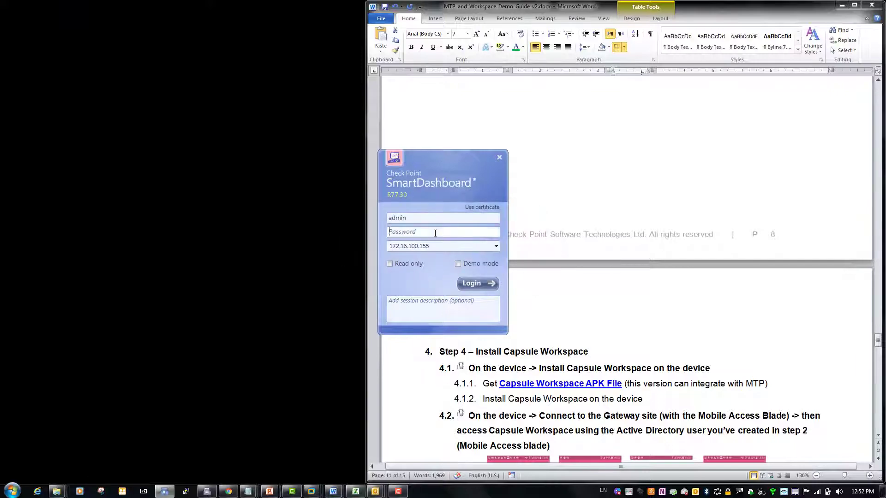
type("********")
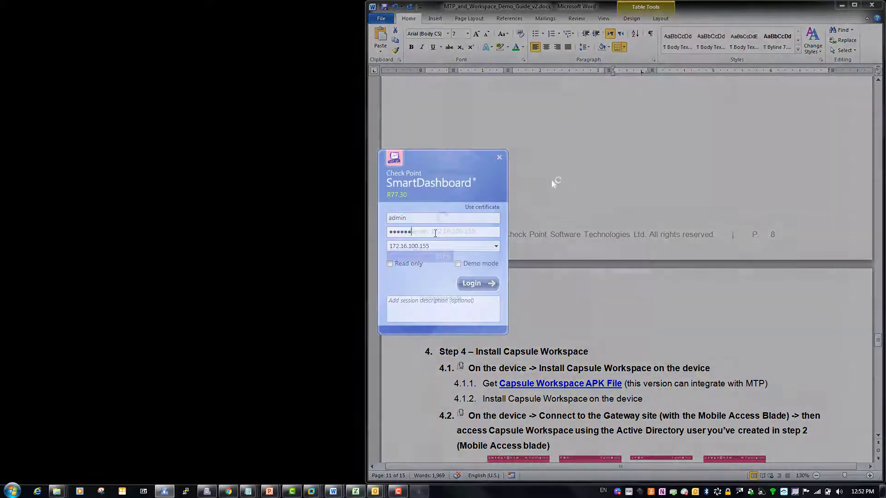
key("Return")
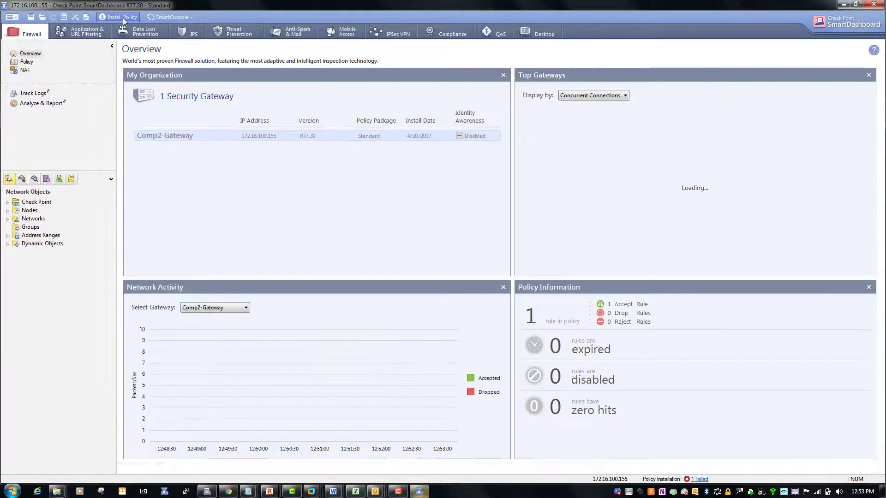
key("ctrl+shift+i")
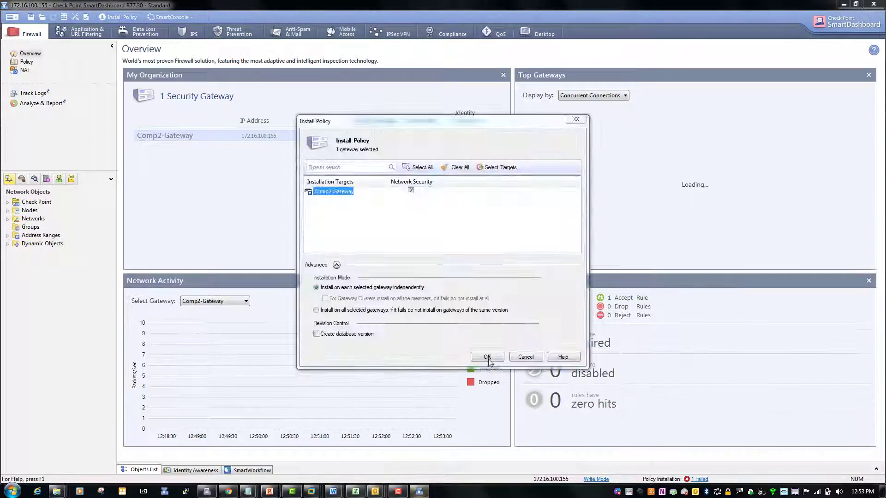
left_click(483, 358)
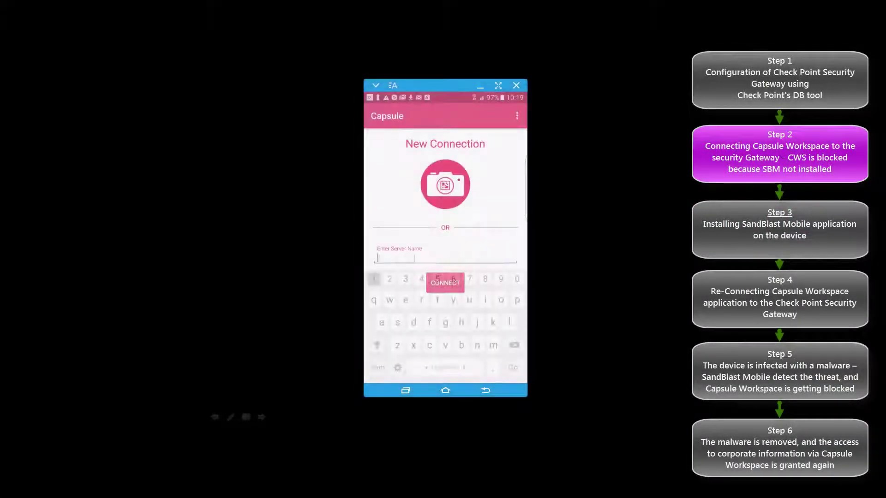
Step: Connect Capsule Workspace to gateway 172.16.100.155, trust its certificate, and submit the sign-in credentials
type("172.16.100.155")
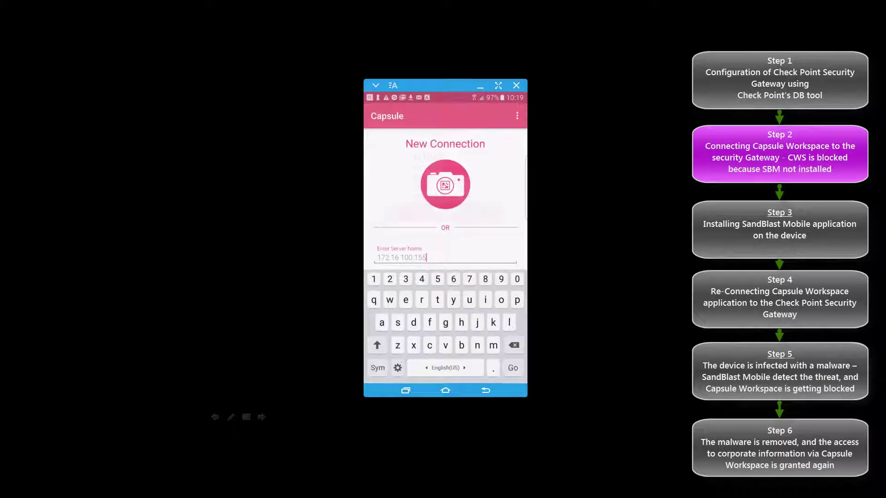
key("Return")
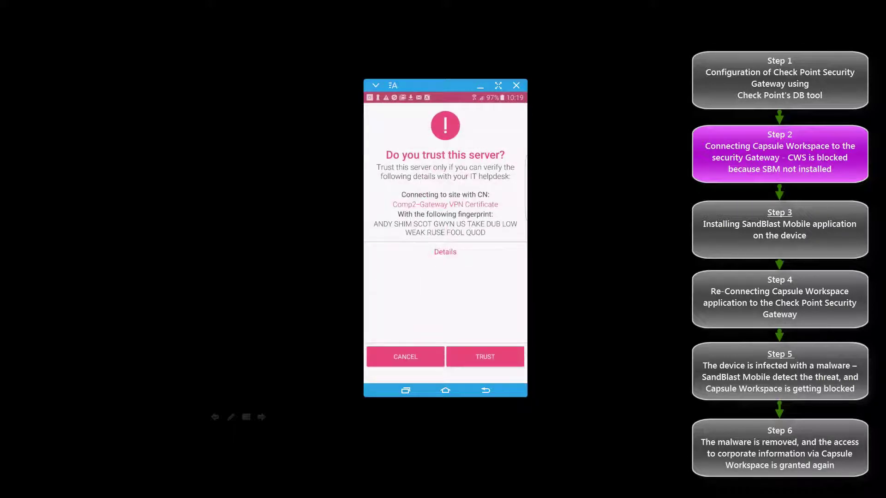
left_click(485, 356)
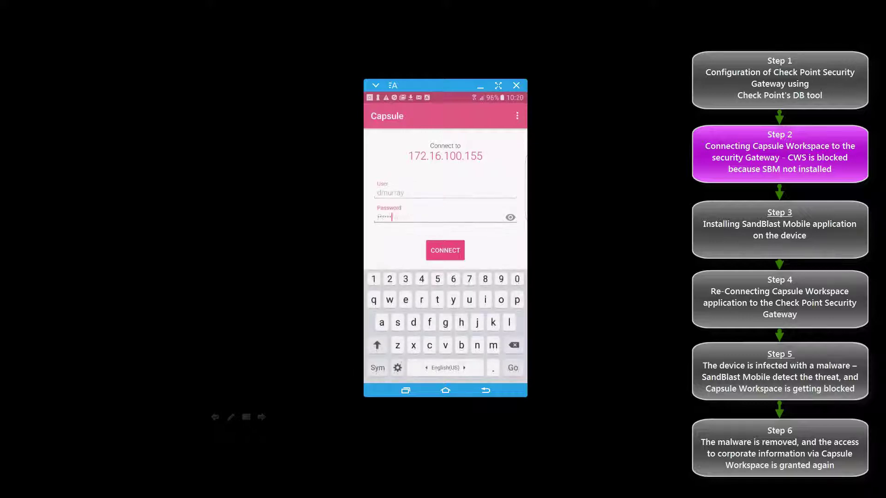
key("Return")
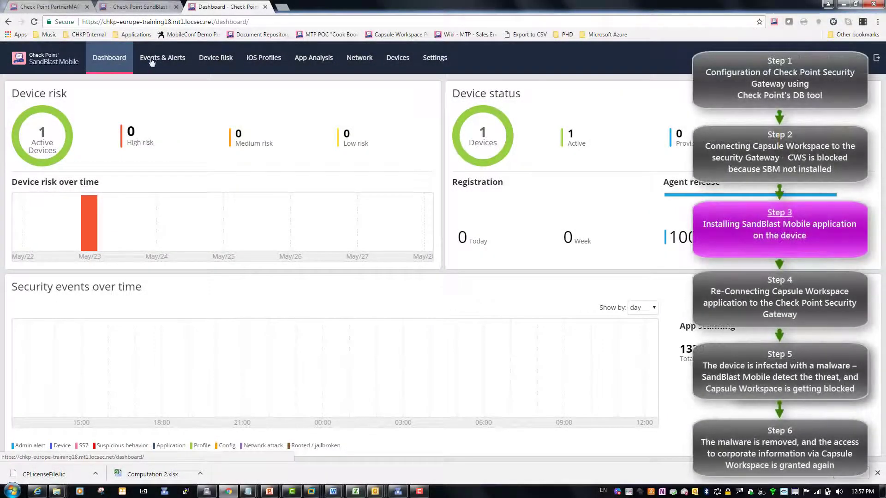
Step: Add a device named 'Test Android Device' with the owner's e-mail address and send the registration email
left_click(396, 59)
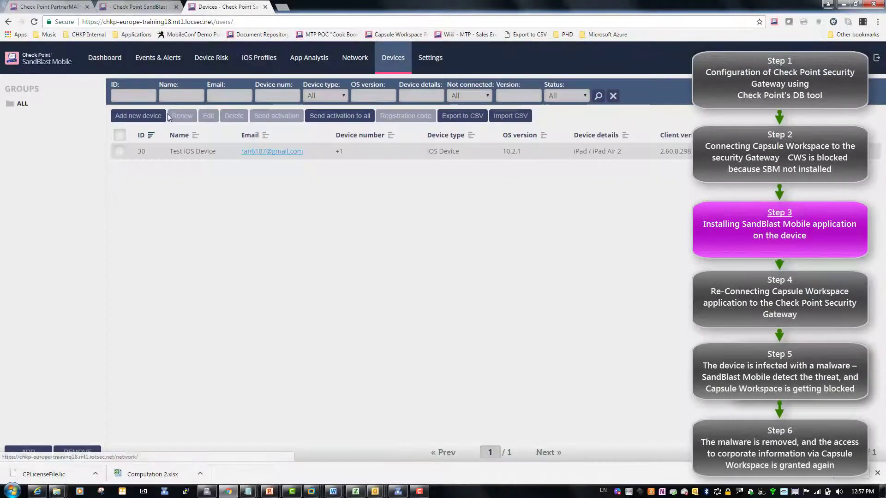
left_click(135, 120)
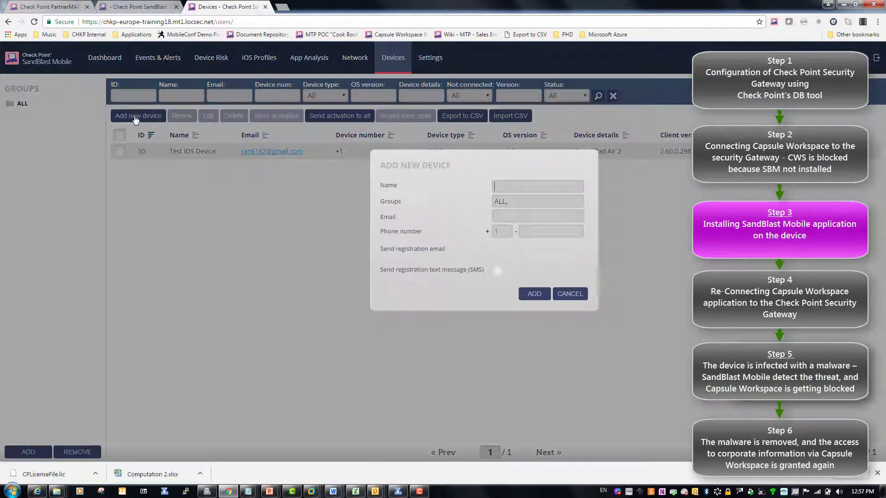
left_click(497, 188)
type("Test Android Device")
key("Tab")
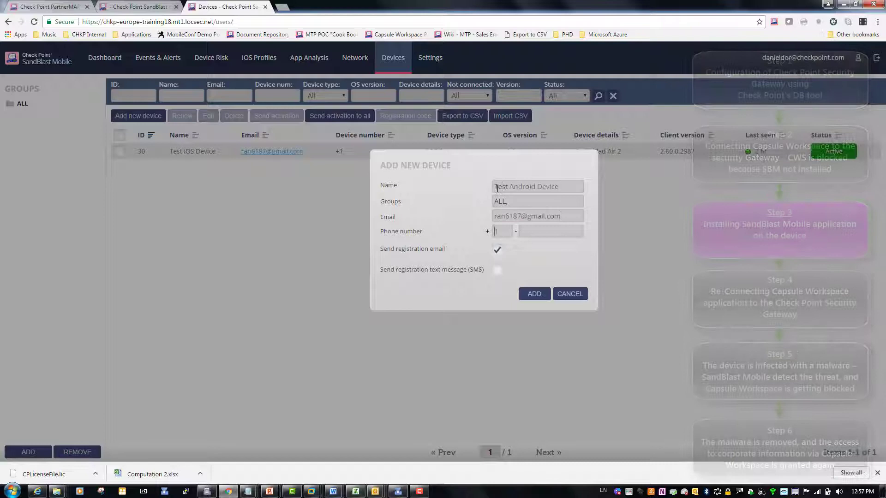
key("Tab")
left_click(540, 294)
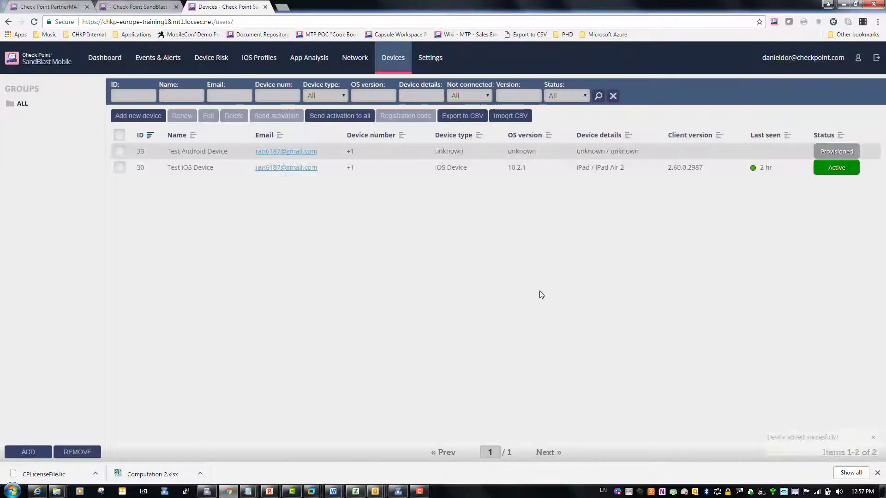
left_click(876, 473)
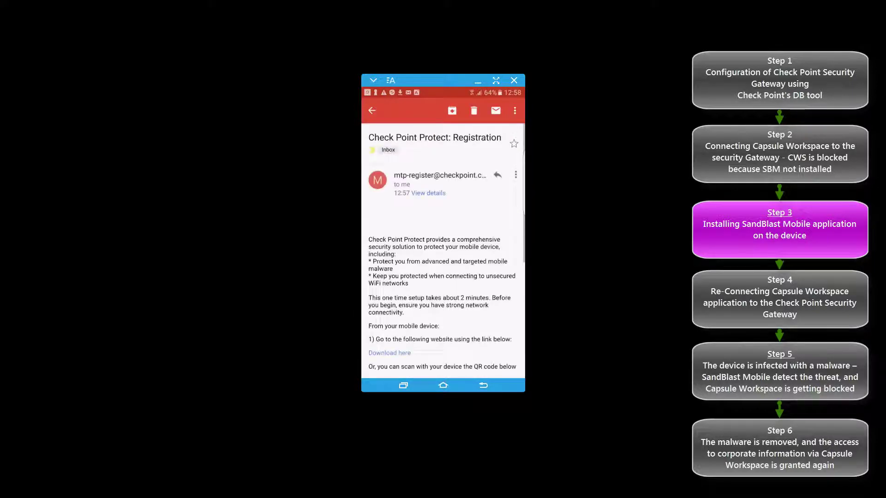
Step: Scroll through the Check Point Protect registration email to reach the download link
scroll(443, 249, "down", 3)
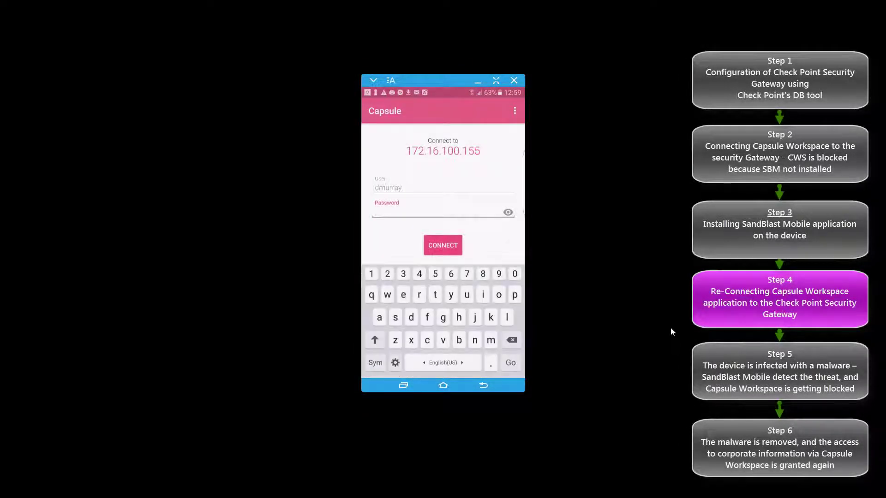
Step: Sign in to Capsule Workspace with the password and confirm a new passcode
type("p")
key("Return")
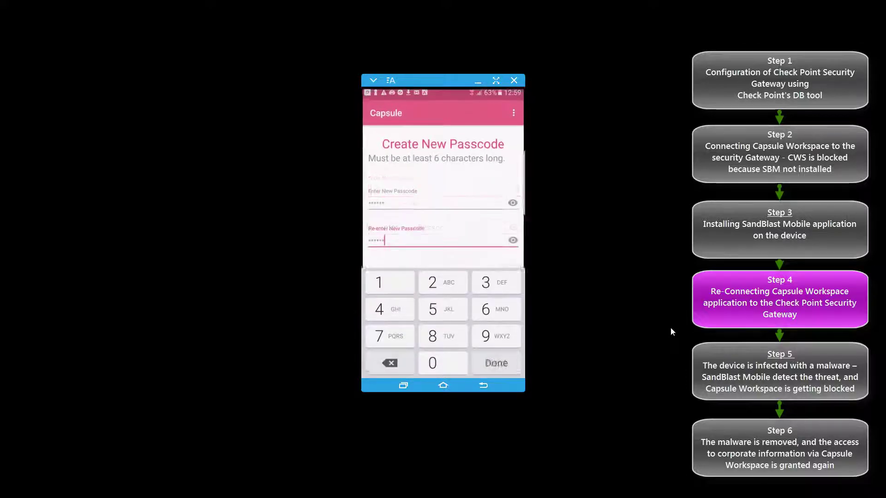
key("Return")
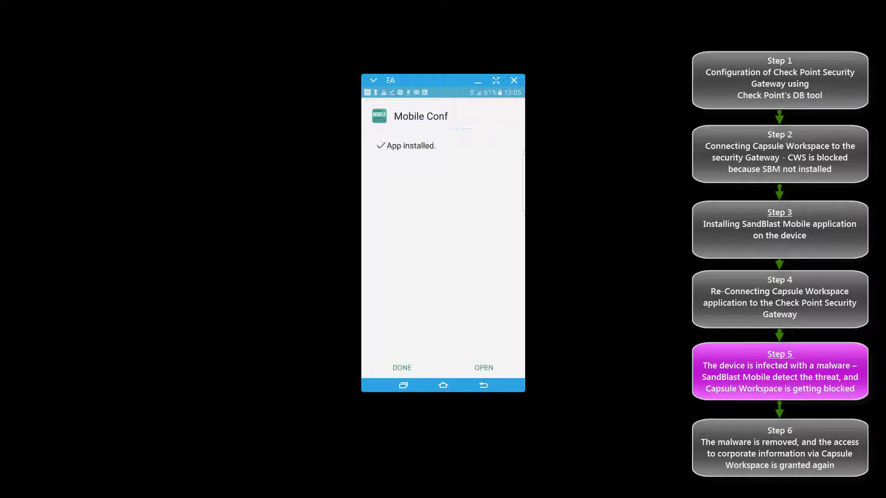
Step: Open the newly installed Mobile Conf app
left_click(484, 368)
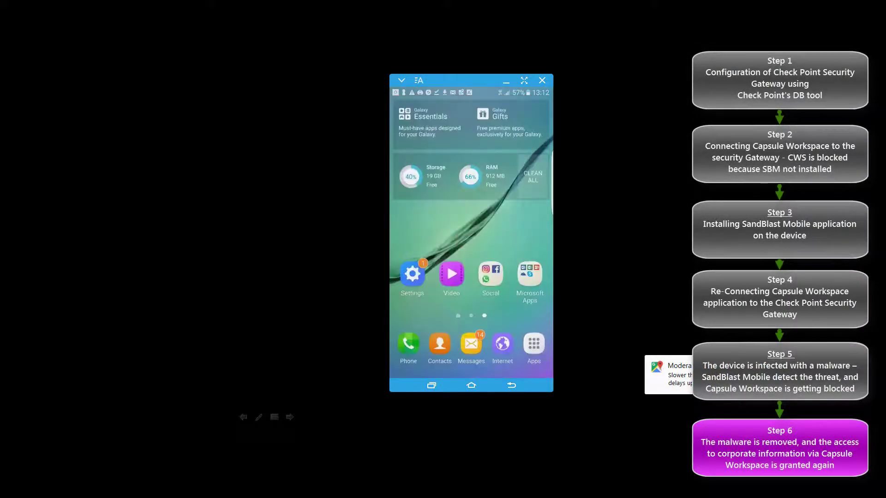
Step: From SandBlast Mobile's 1 threat found list, remove and uninstall the malicious Mobile Conf app
left_click(533, 343)
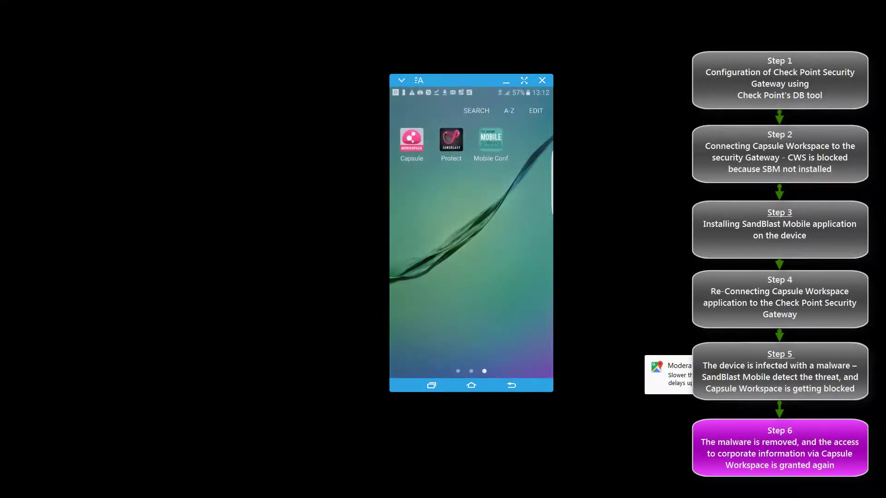
left_click(451, 140)
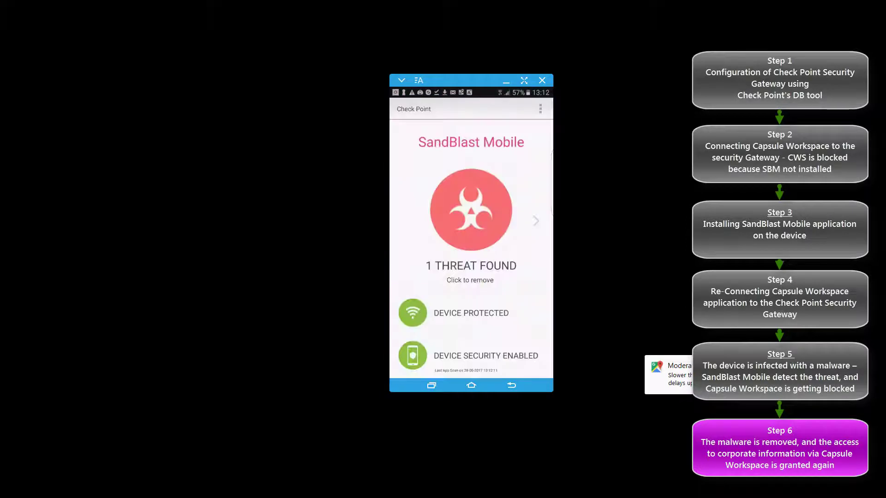
left_click(471, 210)
left_click(480, 160)
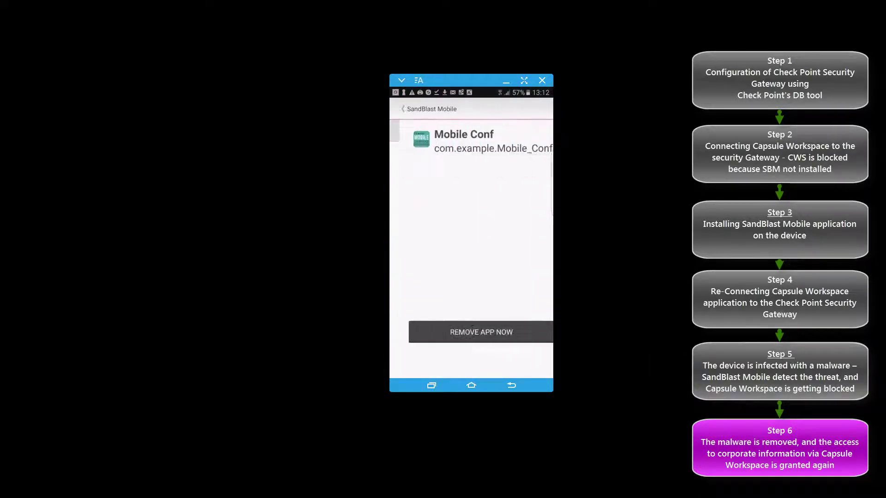
left_click(471, 333)
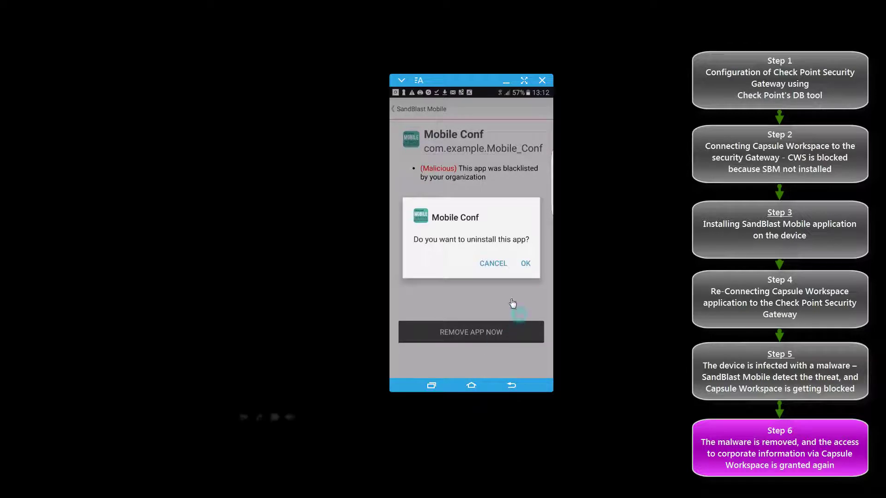
left_click(526, 263)
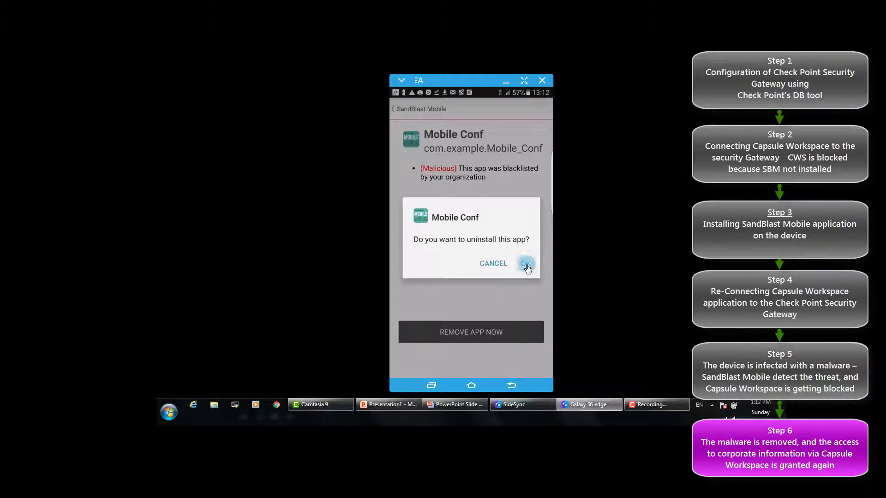